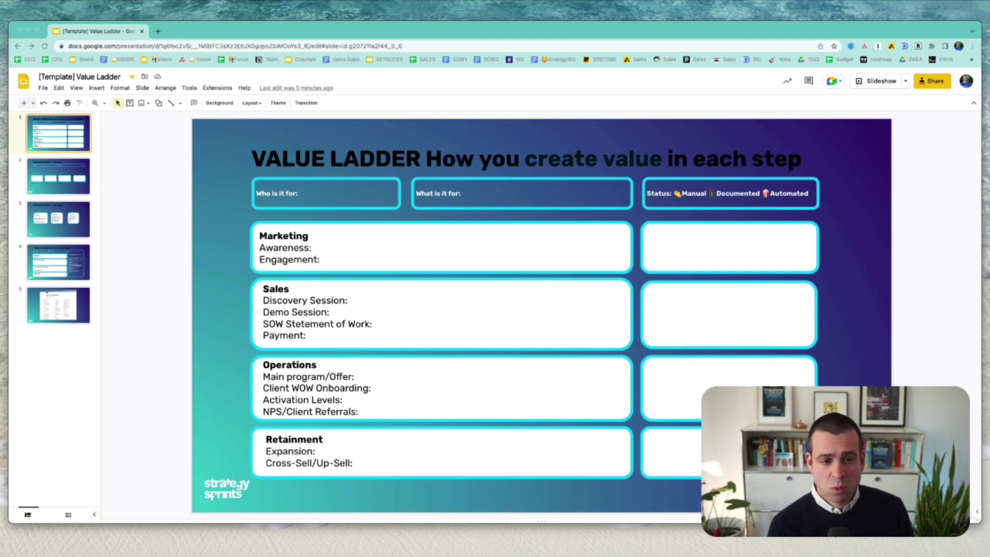
# Fill the headers: Who is it for 'CEO Ny 3 dogs', What is it for 'Saves them 30% taxes'
pyautogui.click(339, 193)
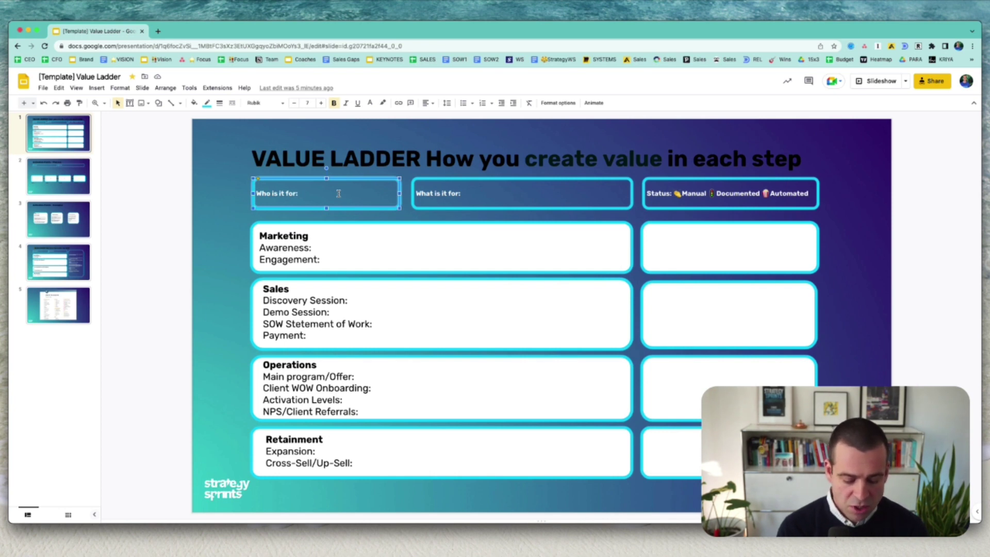
pyautogui.write('CEO ')
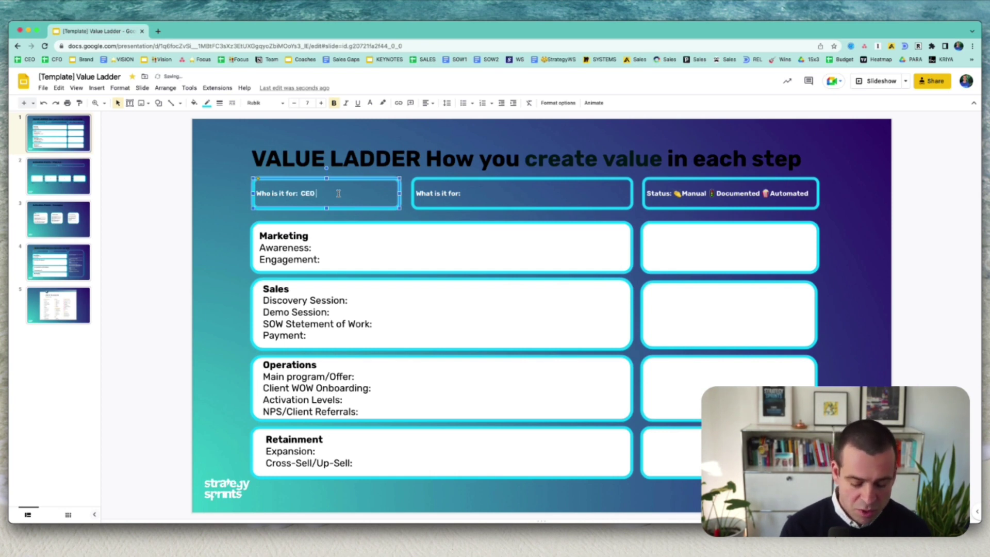
pyautogui.write('N')
pyautogui.write('y 3 days')
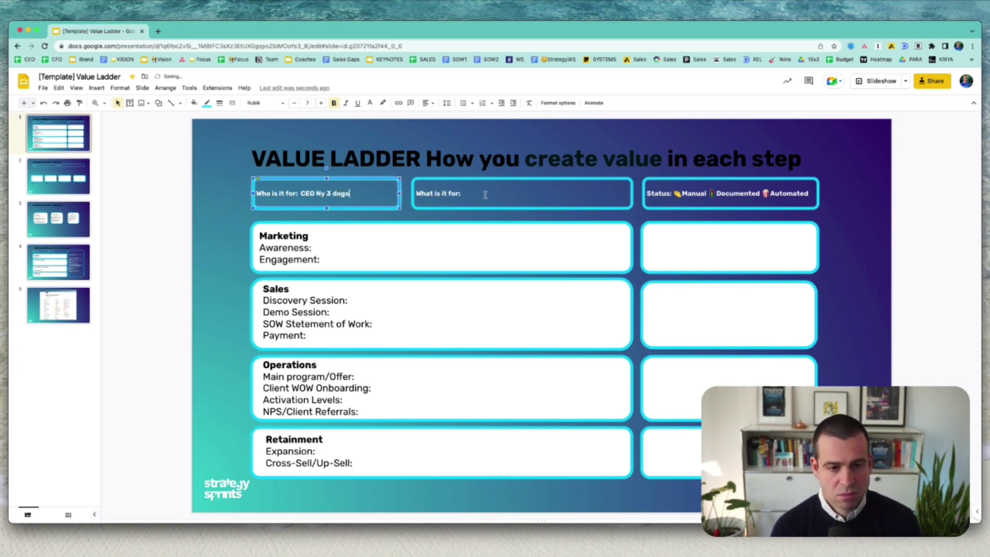
pyautogui.click(502, 197)
pyautogui.click(487, 196)
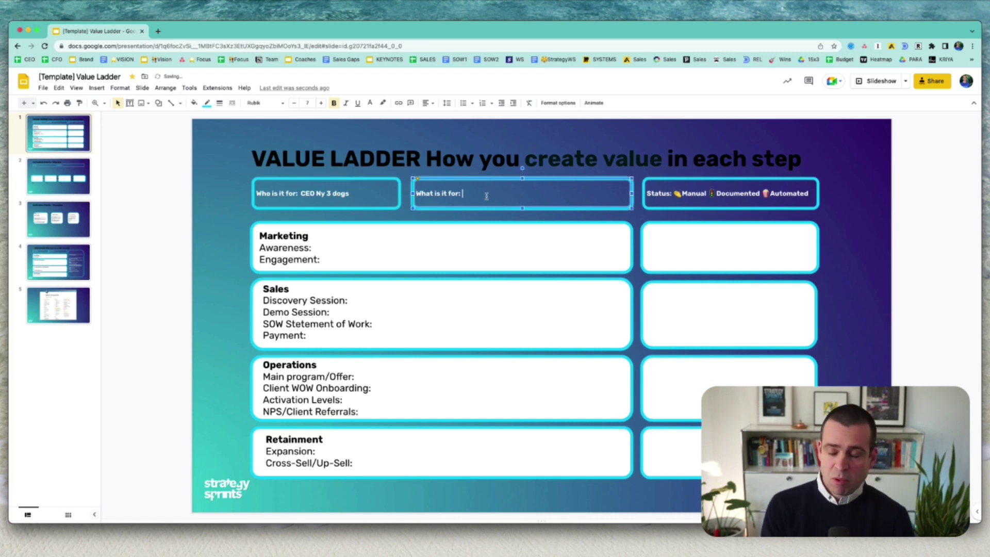
pyautogui.write('Saves them 30% taxes')
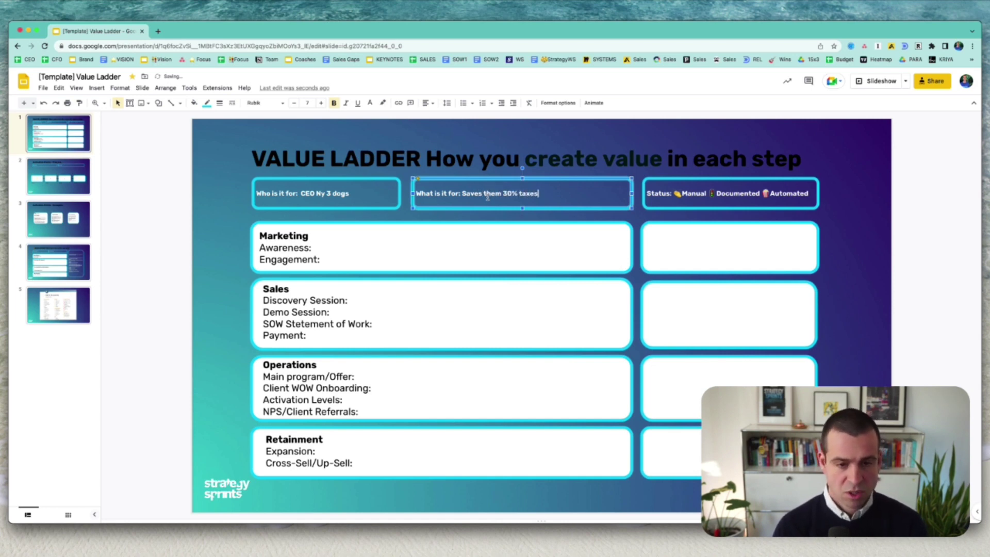
pyautogui.click(515, 252)
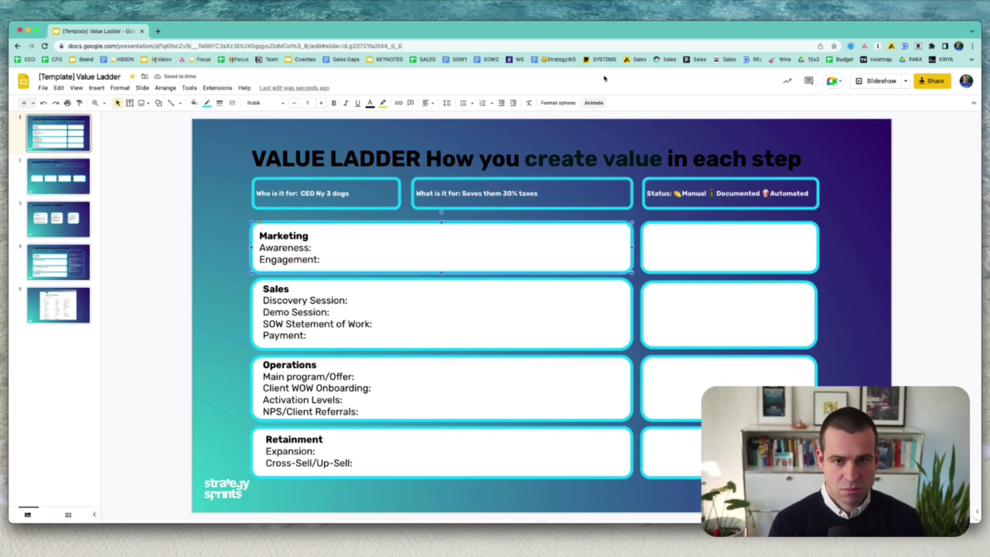
# Type 'Linkedin Polls, FU' after 'Awareness:' in the Marketing card's text box
pyautogui.moveTo(638, 31)
pyautogui.mouseDown()
pyautogui.moveTo(639, 173)
pyautogui.moveTo(640, 36)
pyautogui.mouseUp()
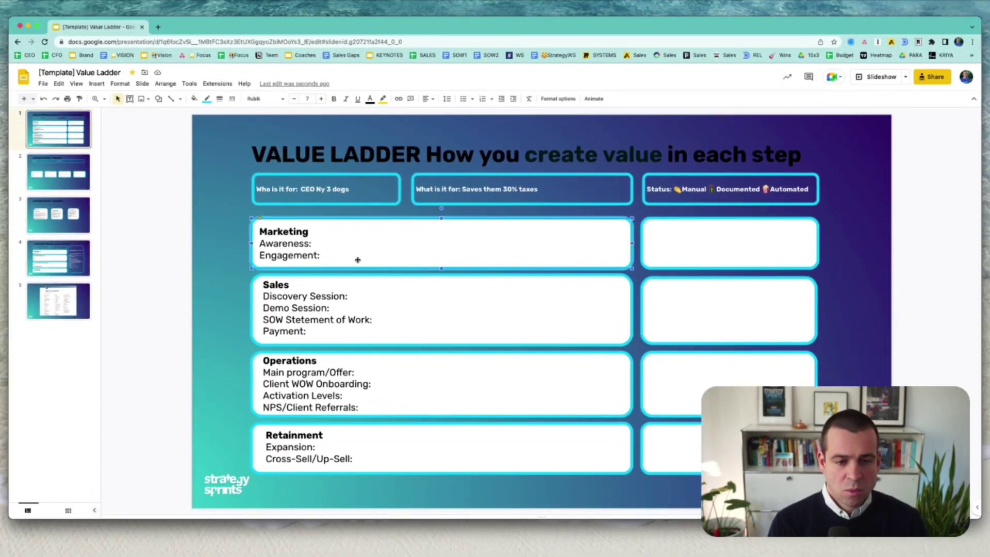
pyautogui.click(380, 243)
pyautogui.click(379, 235)
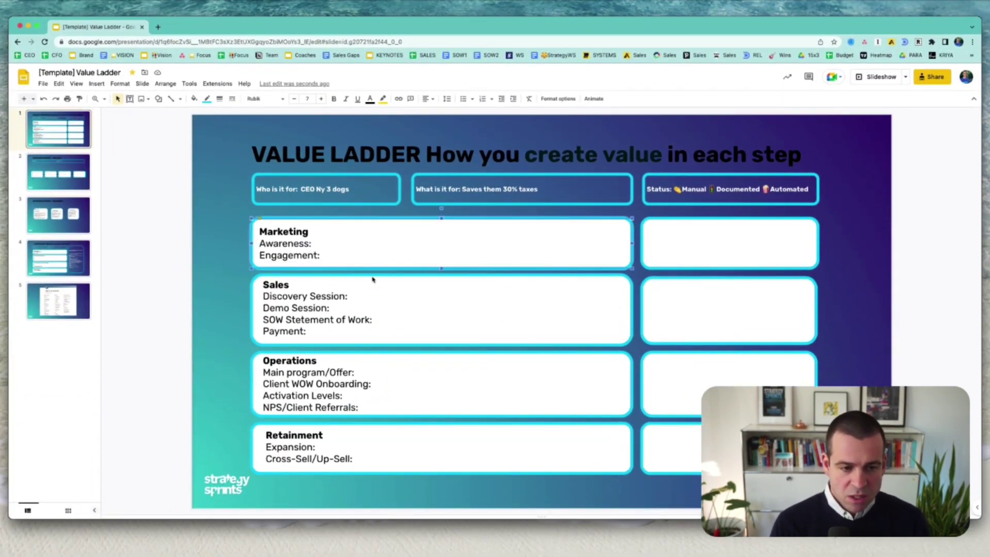
pyautogui.click(376, 324)
pyautogui.click(379, 400)
pyautogui.click(381, 452)
pyautogui.click(434, 248)
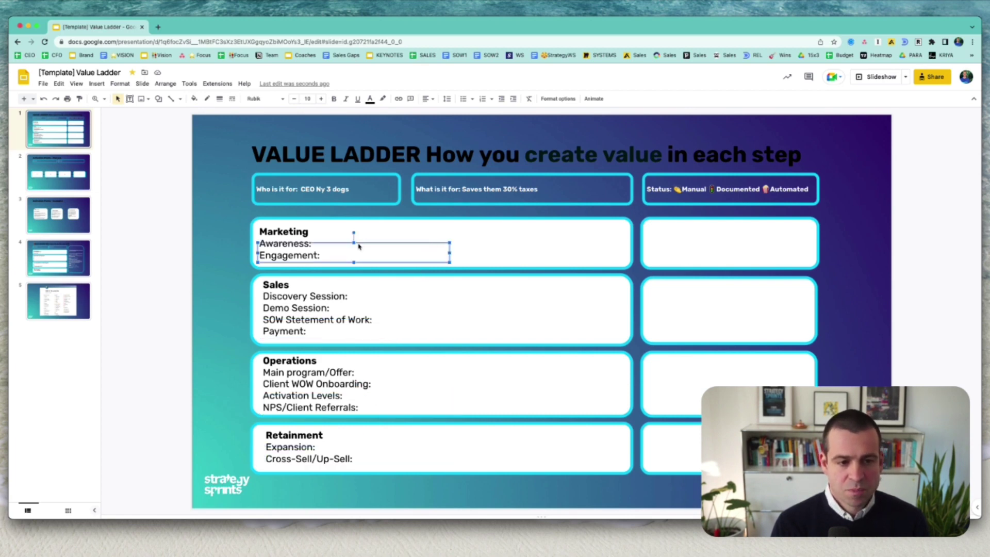
pyautogui.click(314, 244)
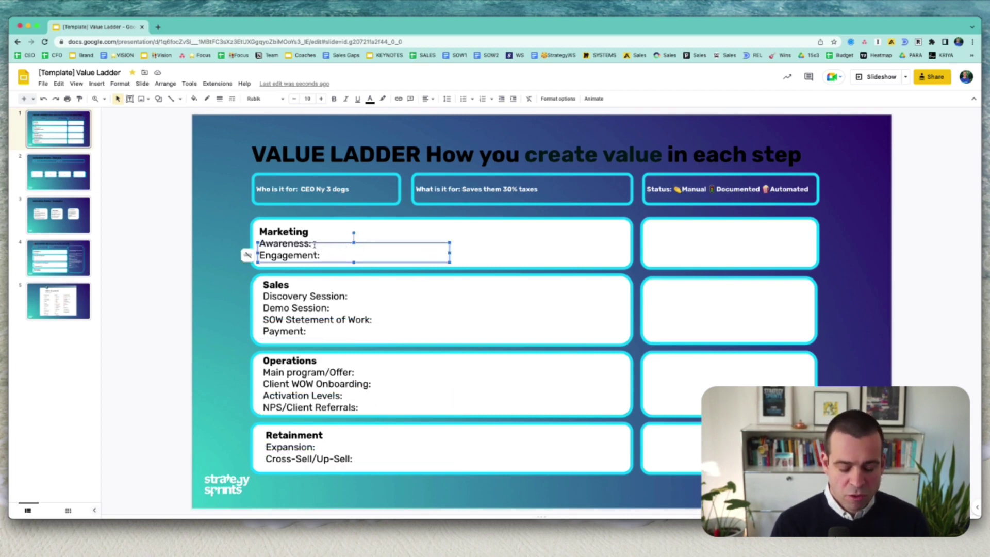
pyautogui.write('Linkedin Polls, FU')
pyautogui.click(333, 253)
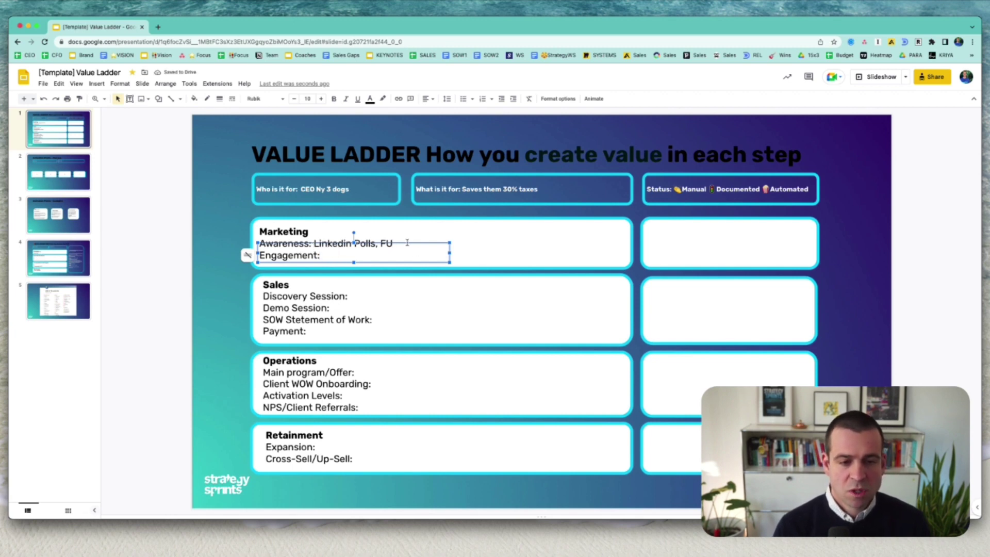
pyautogui.doubleClick(673, 239)
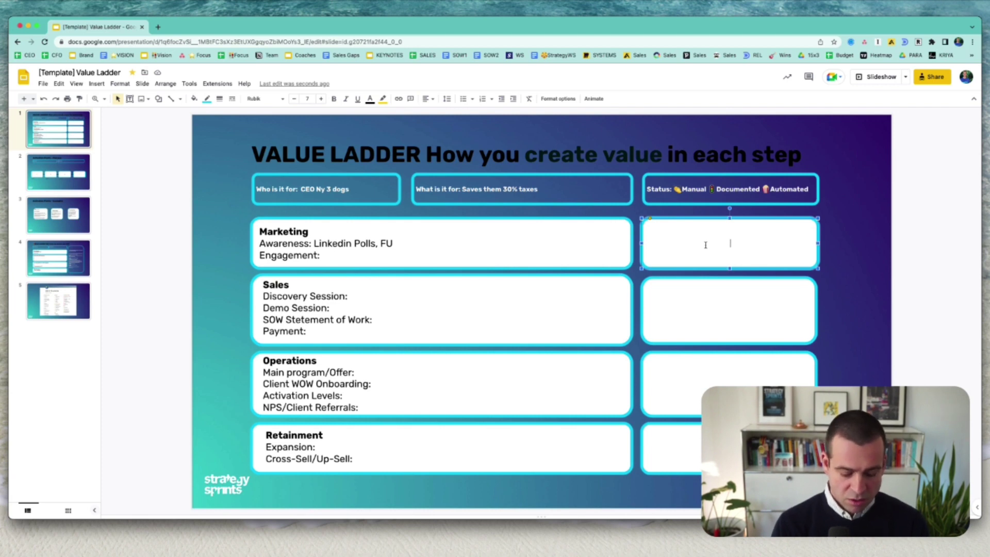
# Copy the Manual emoji from the Status header into the status box beside Marketing
pyautogui.doubleClick(680, 190)
pyautogui.click(678, 189)
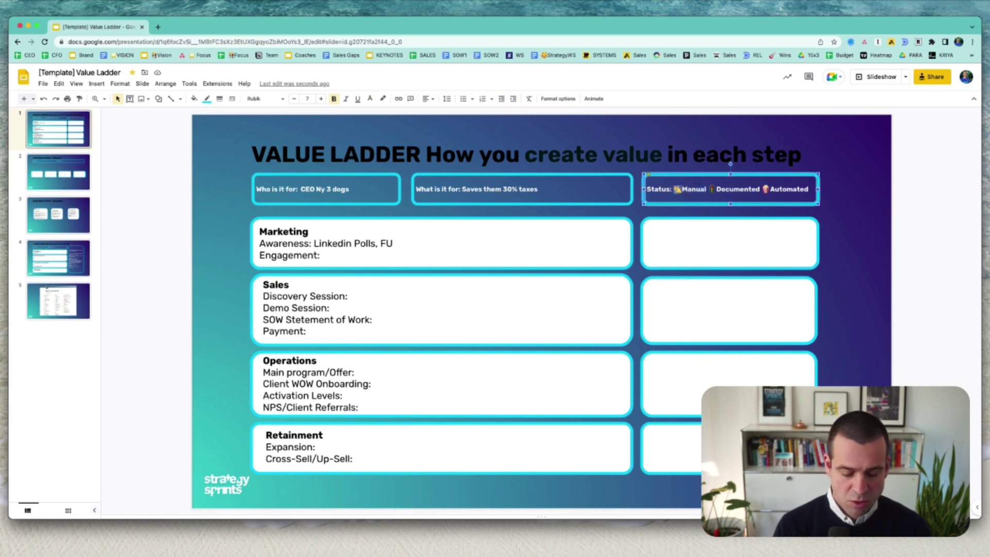
pyautogui.click(694, 246)
pyautogui.write('👋')
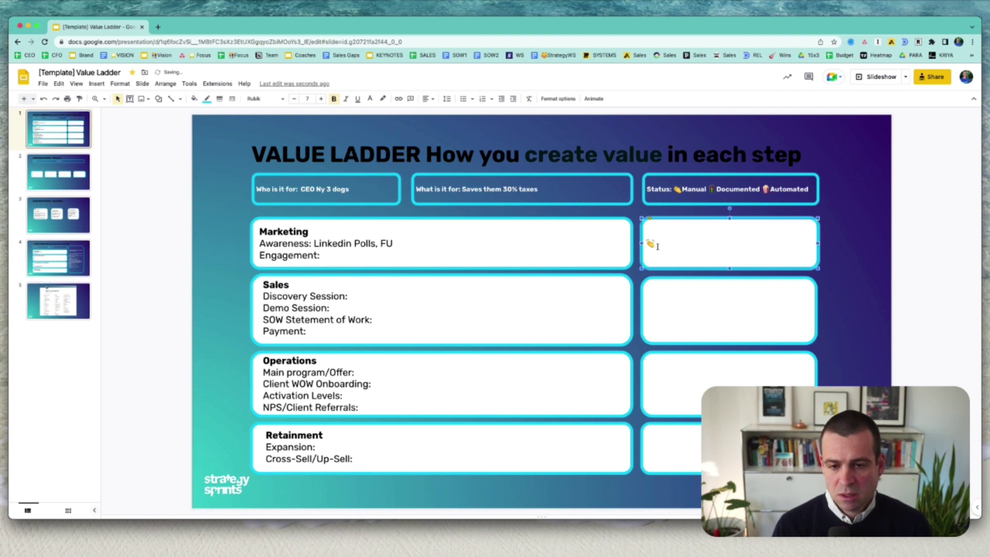
pyautogui.click(938, 281)
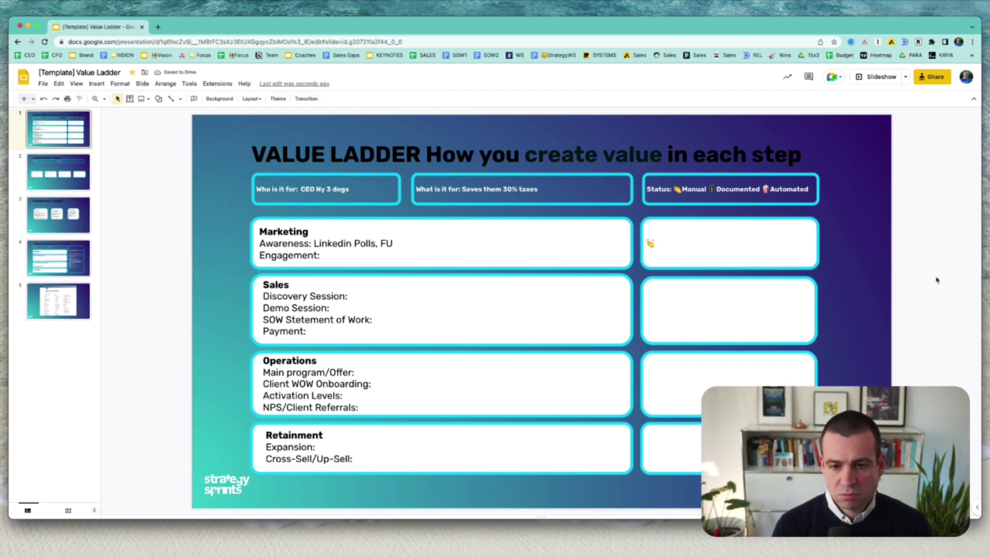
# Paste the Documented traffic-light emoji into the Marketing status box and delete the Manual emoji
pyautogui.click(715, 189)
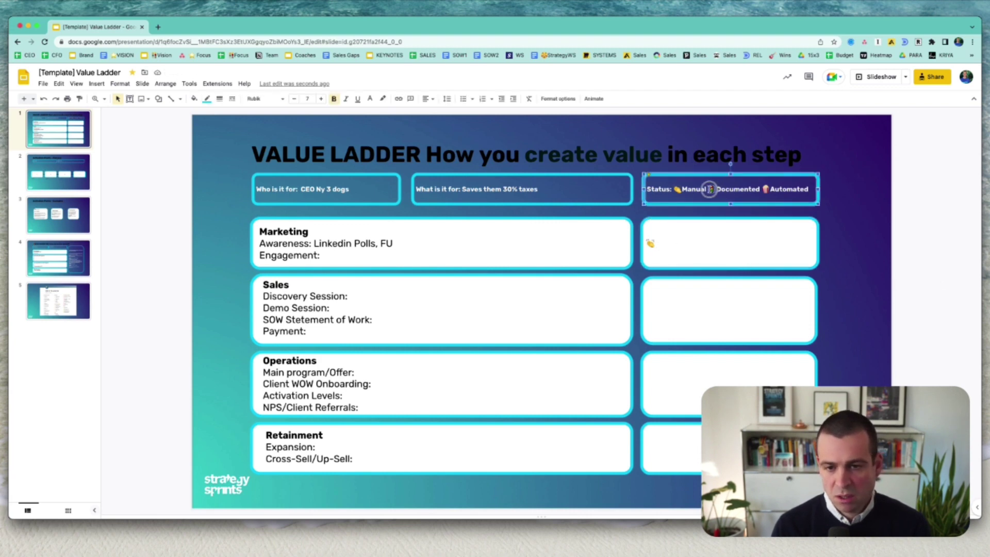
pyautogui.click(675, 243)
pyautogui.click(662, 243)
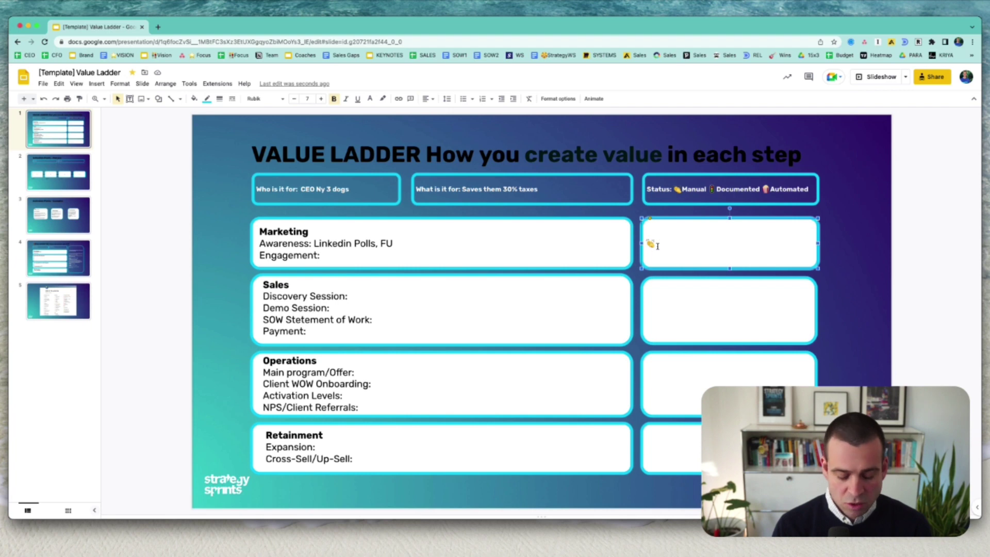
pyautogui.write('🚦')
pyautogui.click(654, 243)
pyautogui.press('BackSpace')
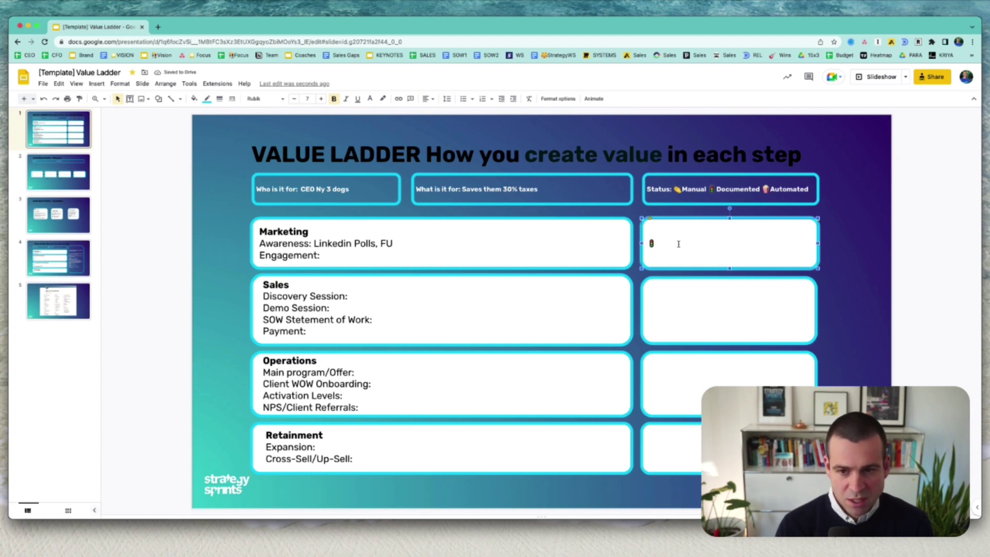
# Replace the traffic light with the Automated popcorn emoji from the Status header
pyautogui.click(765, 189)
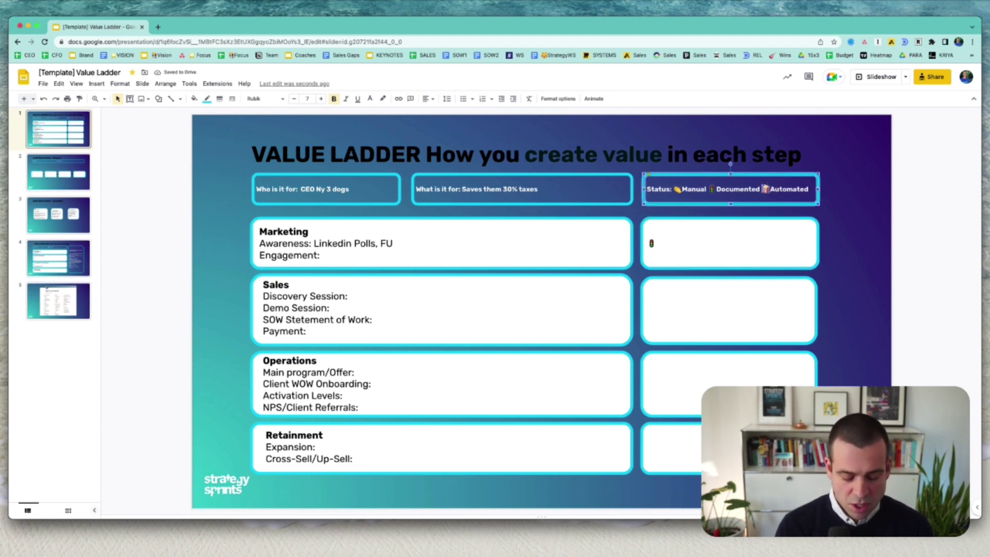
pyautogui.click(653, 242)
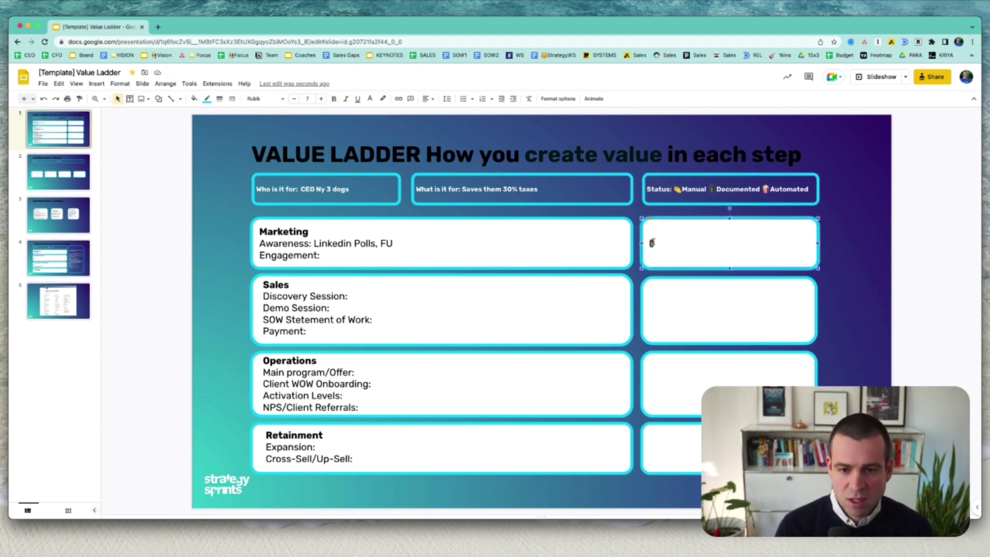
pyautogui.doubleClick(652, 242)
pyautogui.write('🍿')
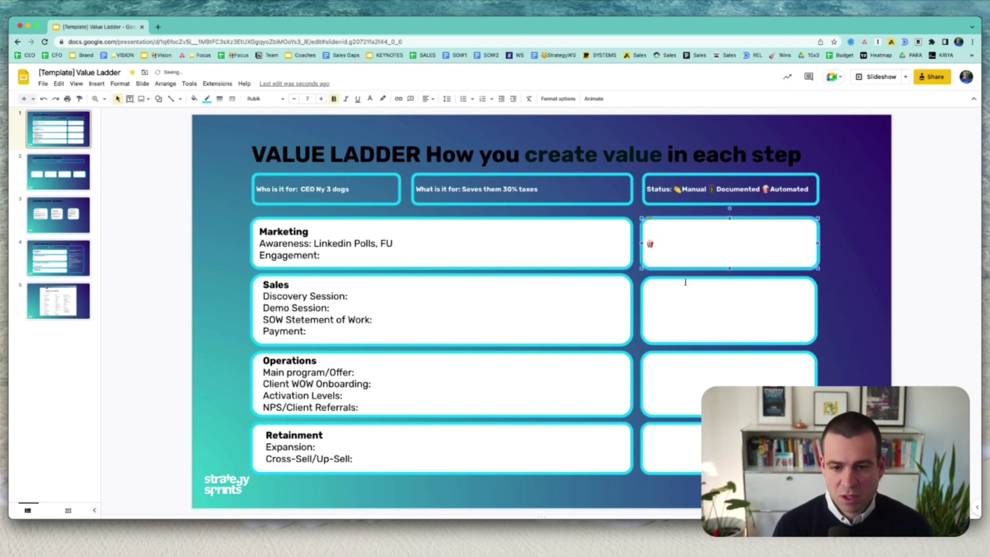
pyautogui.click(692, 303)
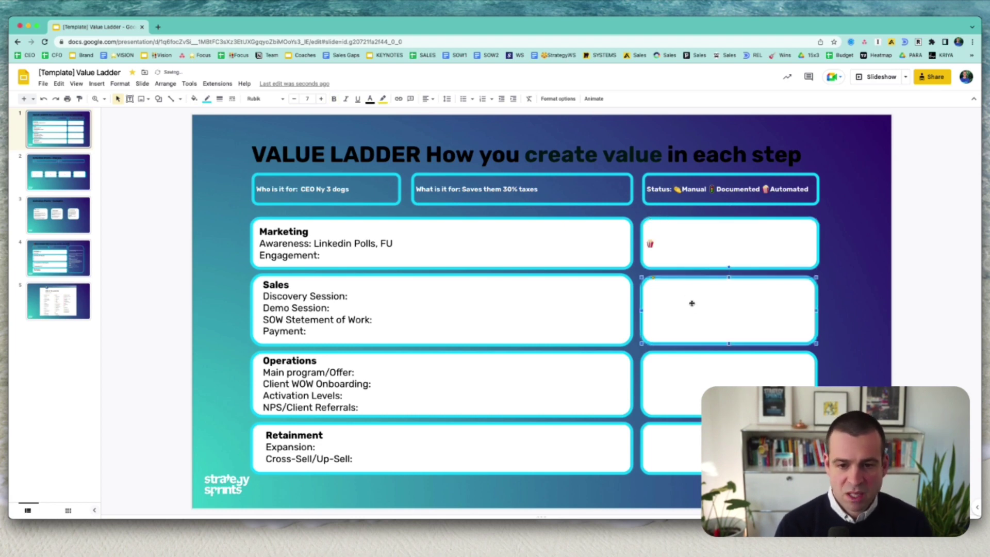
pyautogui.click(694, 250)
# Type 'Quiz' after 'Engagement:' in the Marketing card, then clear the selection
pyautogui.click(694, 305)
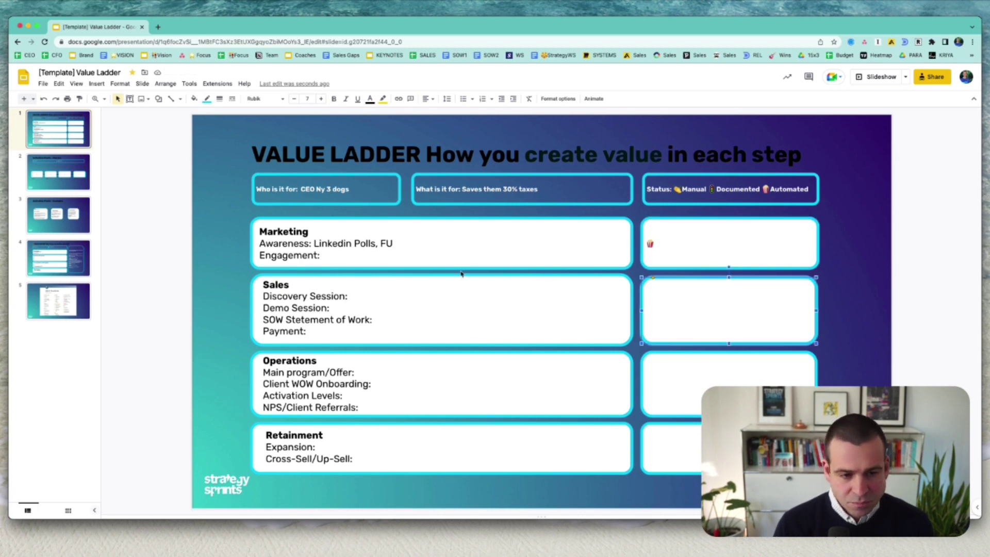
pyautogui.click(397, 254)
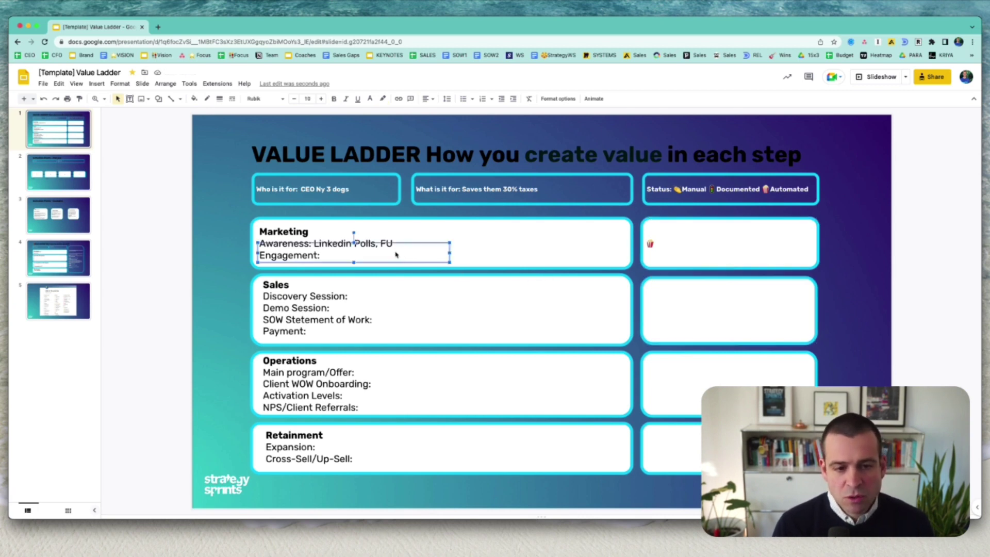
pyautogui.click(320, 256)
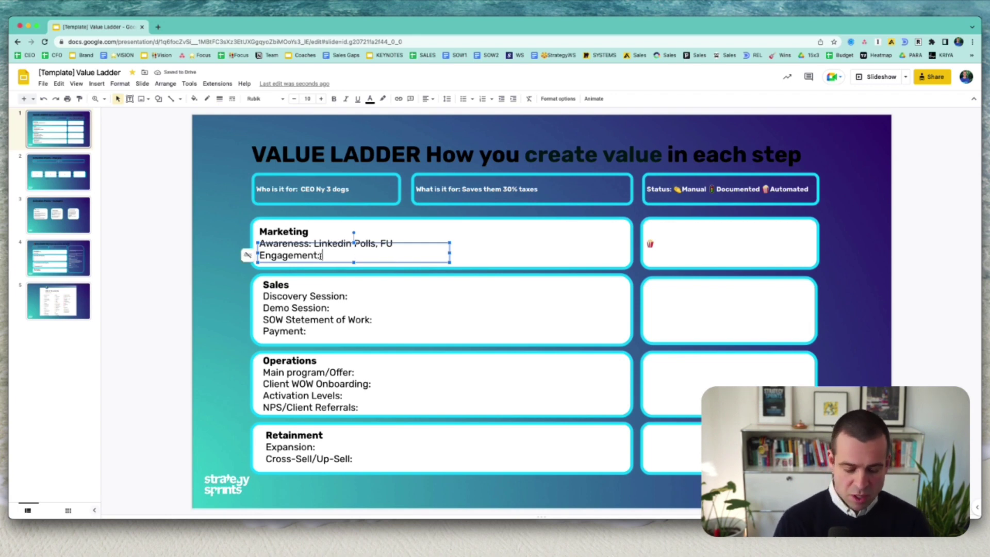
pyautogui.write('Quiz')
pyautogui.press('Escape')
pyautogui.press('Tab')
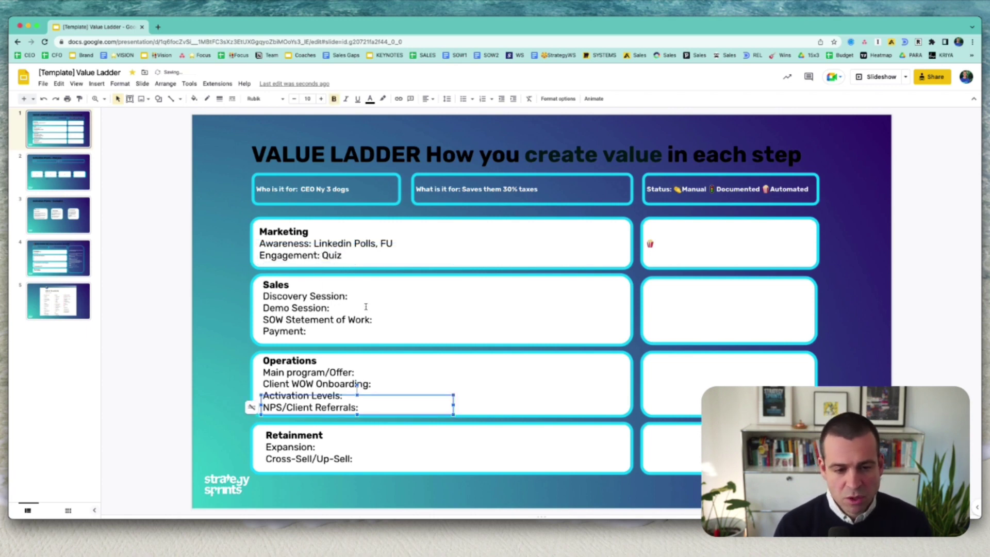
pyautogui.click(366, 308)
pyautogui.click(380, 326)
pyautogui.click(380, 297)
pyautogui.click(170, 271)
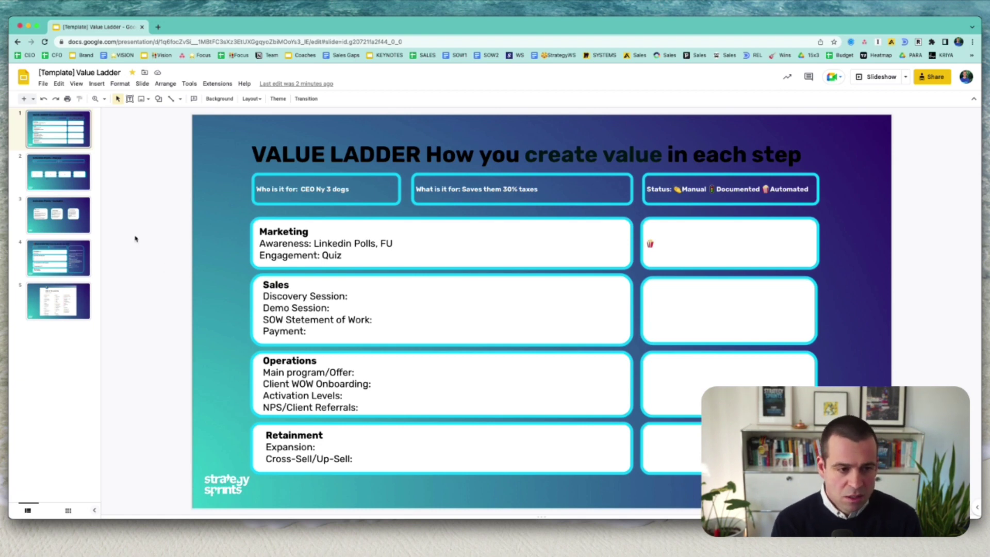
pyautogui.click(78, 185)
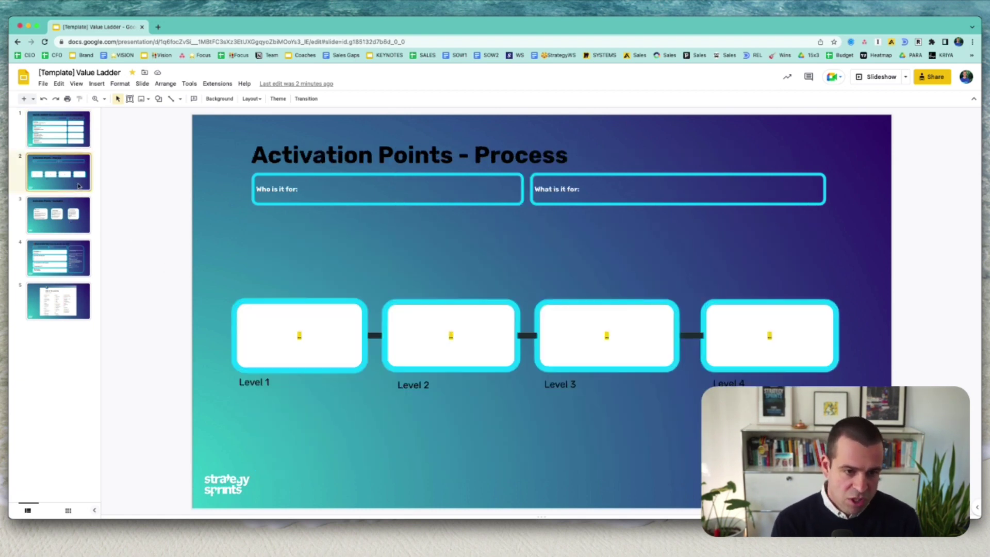
pyautogui.click(76, 217)
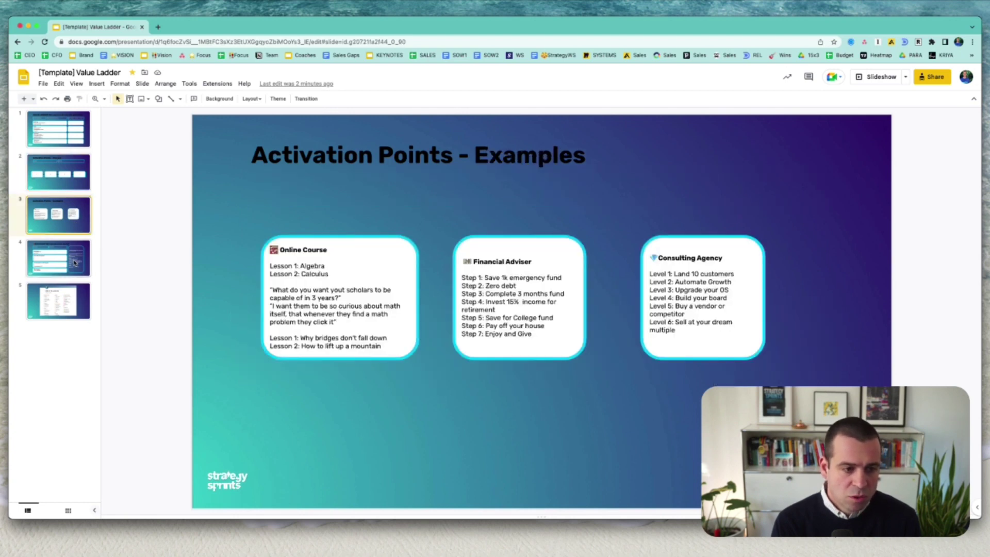
pyautogui.click(76, 144)
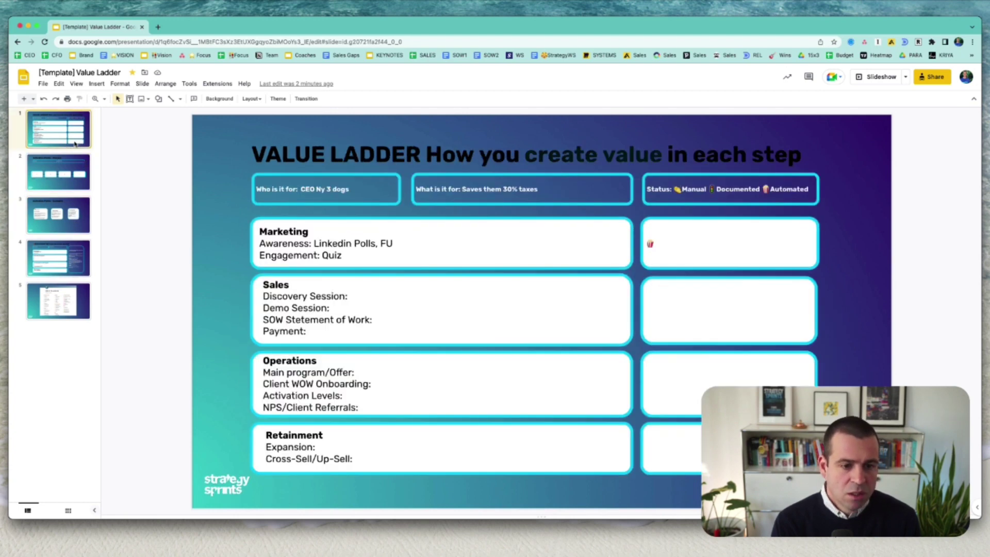